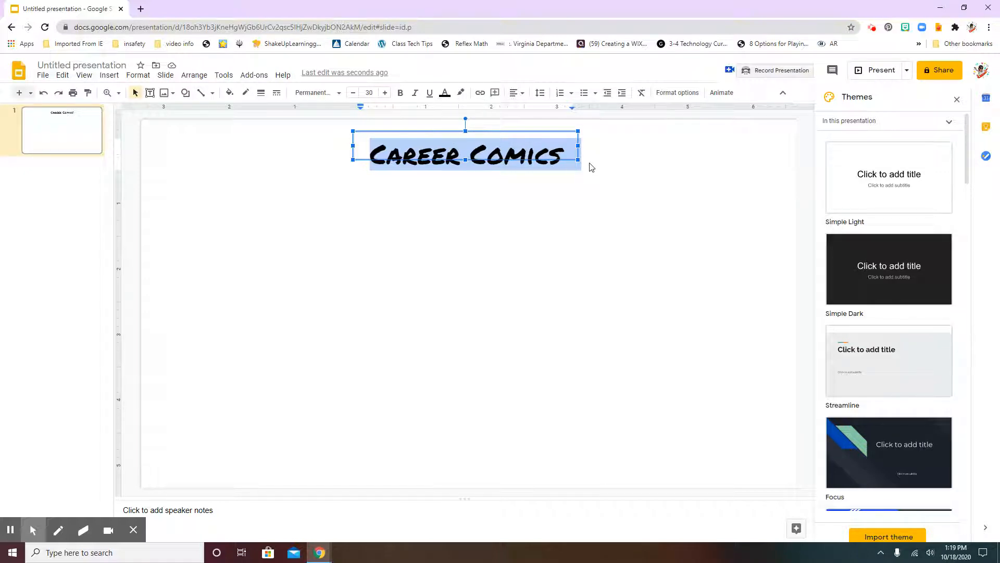
- Move the Career Comics title slightly higher on the slide
{"action": "left_click_drag", "start_coordinate": [480, 130], "coordinate": [482, 122]}
{"action": "left_click", "coordinate": [601, 205]}
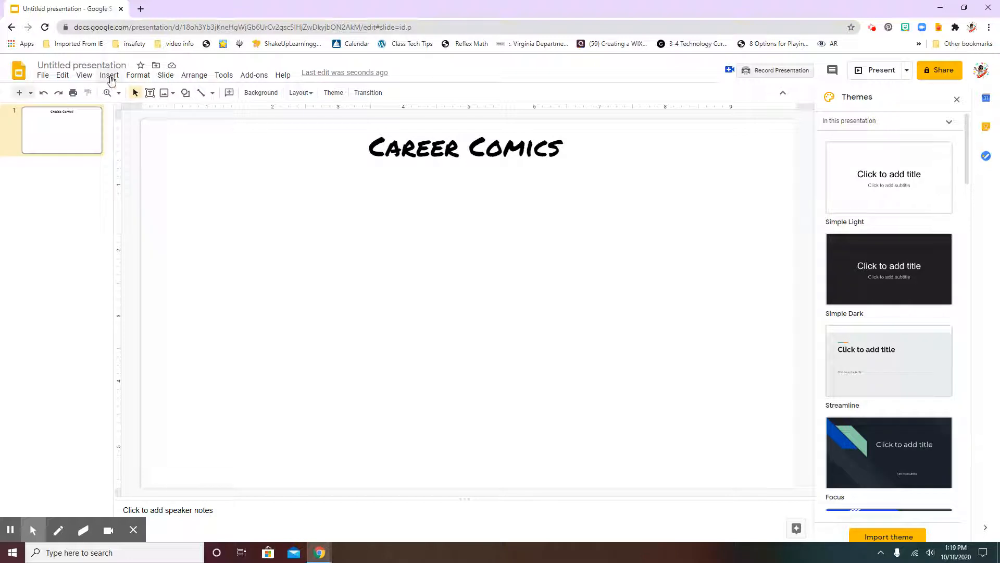
- Insert a 2 x 2 table and enlarge it to fill most of the slide below the title
{"action": "left_click", "coordinate": [109, 75]}
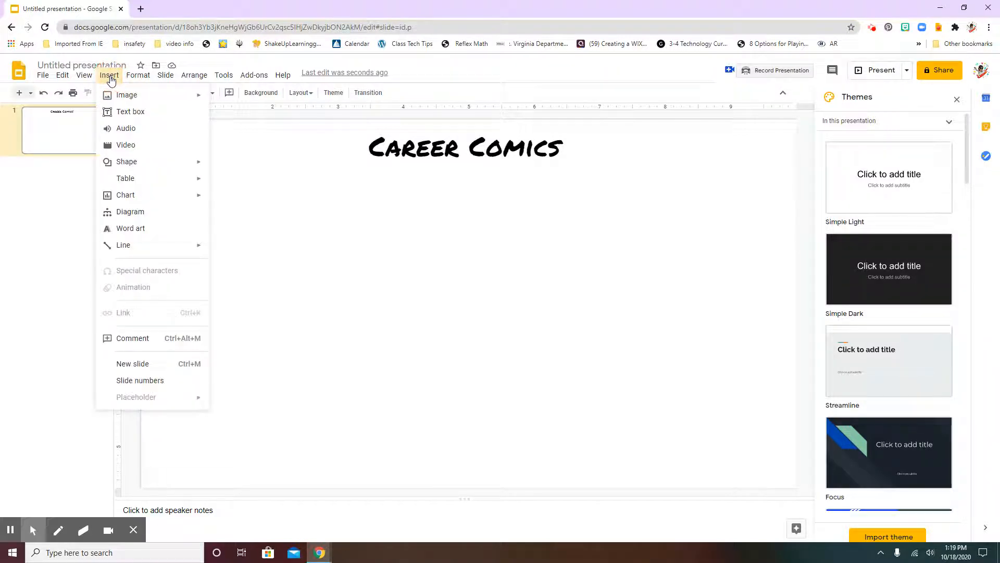
{"action": "mouse_move", "coordinate": [125, 178]}
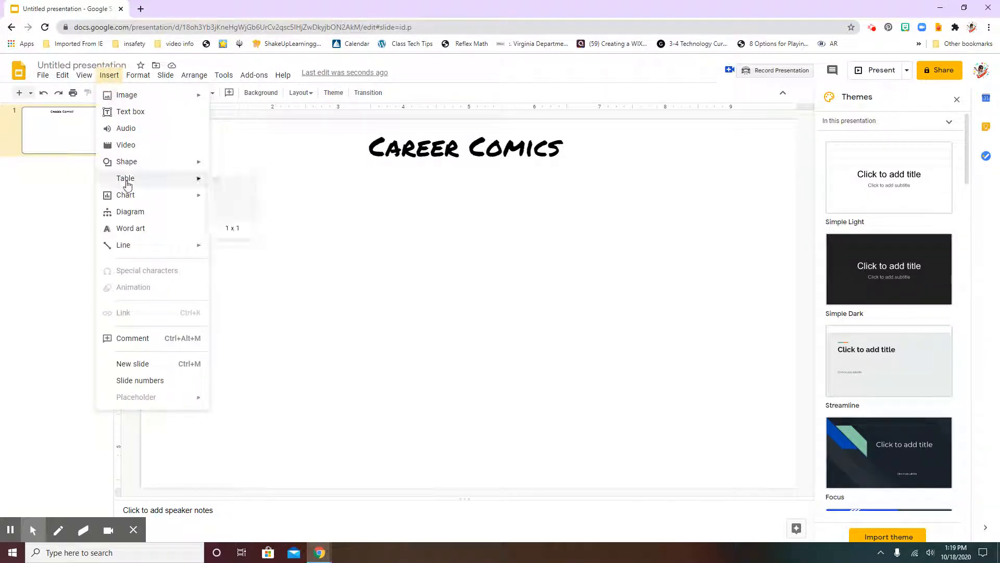
{"action": "left_click", "coordinate": [226, 195]}
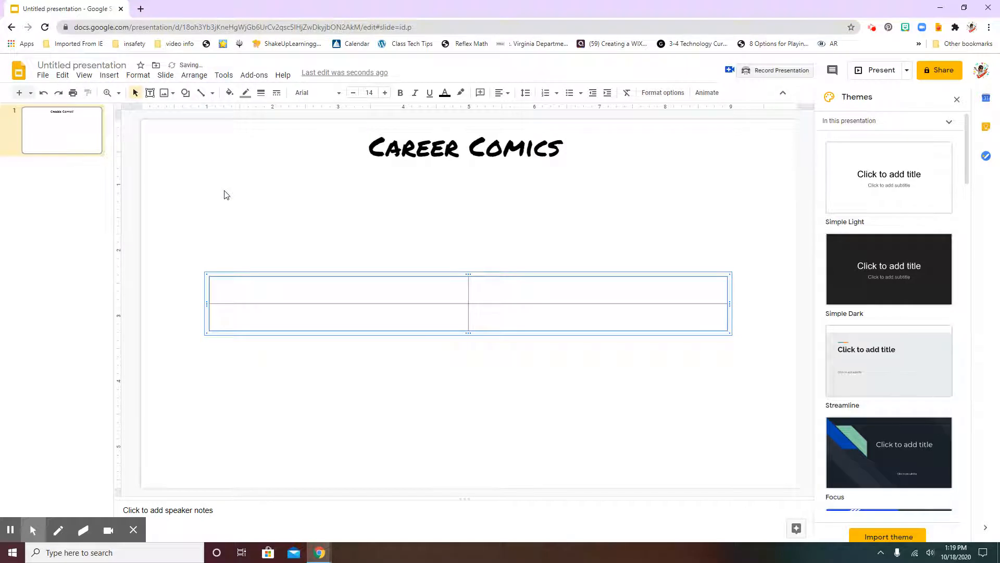
{"action": "left_click_drag", "start_coordinate": [206, 274], "coordinate": [201, 165]}
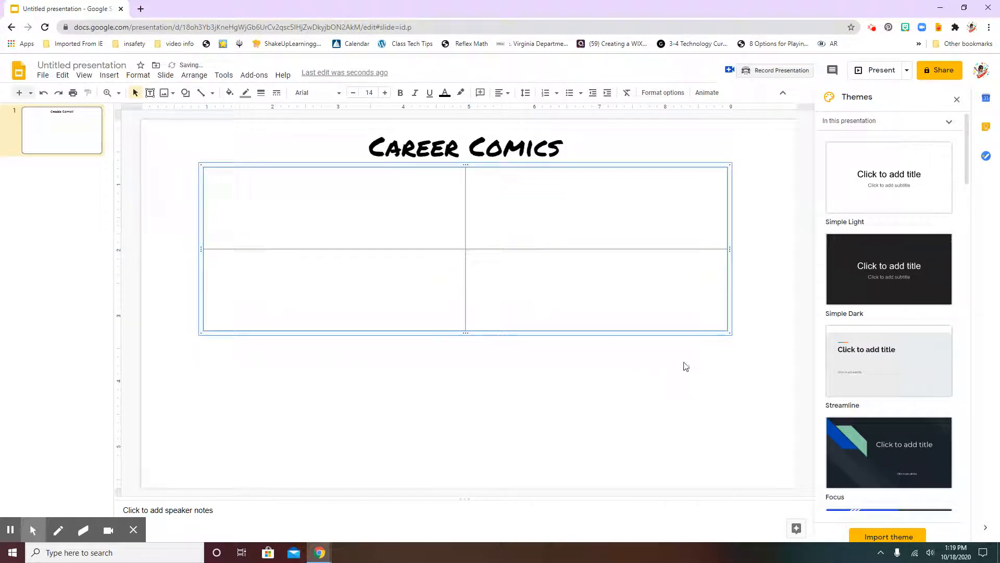
{"action": "left_click_drag", "start_coordinate": [730, 333], "coordinate": [755, 471]}
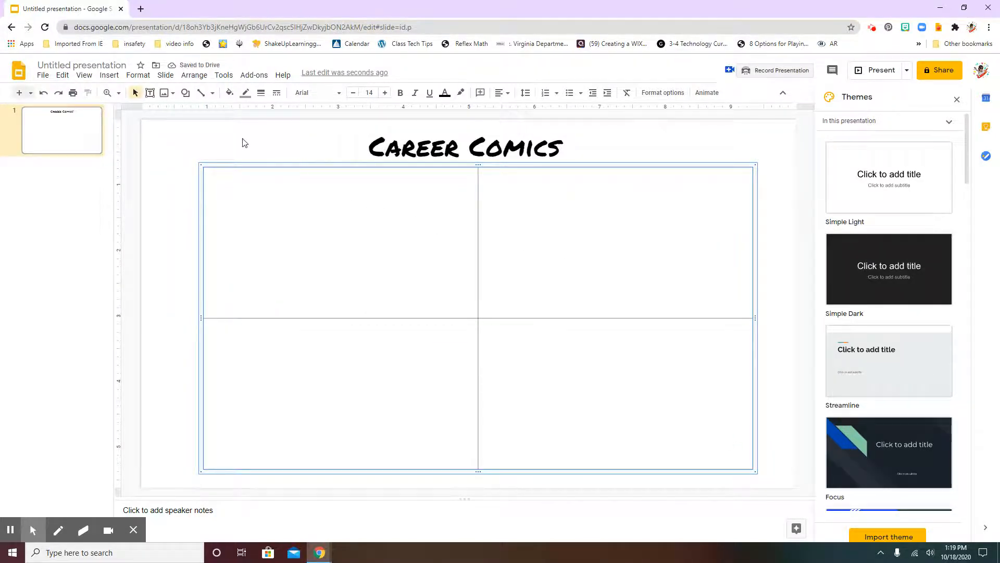
- Rename the presentation as "Career comics" and deselect the table
{"action": "left_click", "coordinate": [92, 65]}
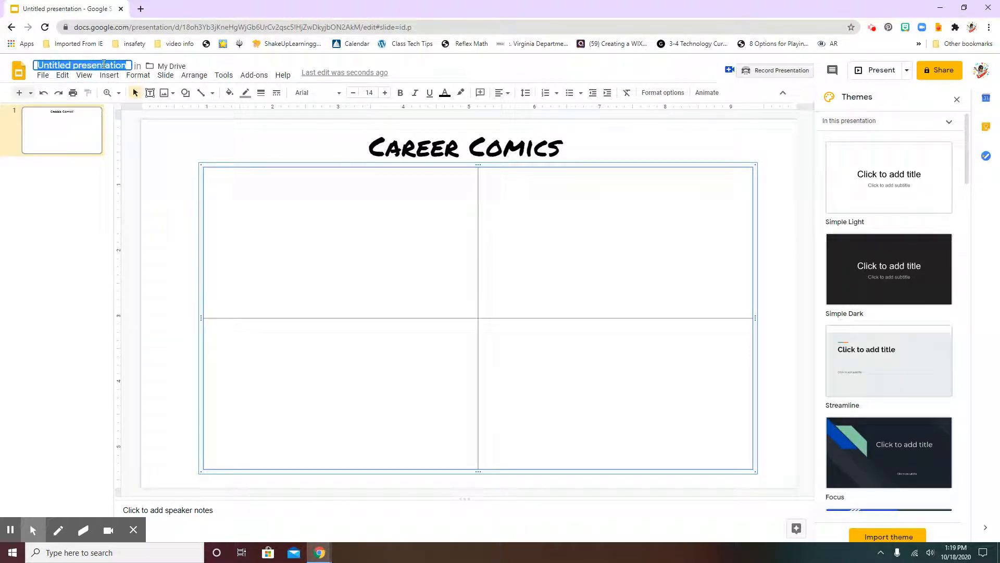
{"action": "type", "text": "Career comics"}
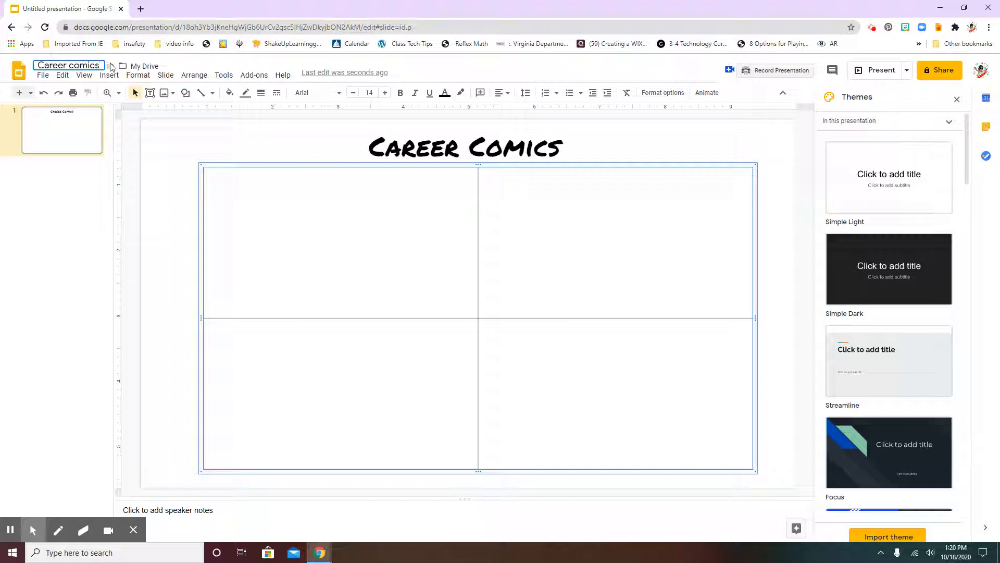
{"action": "left_click", "coordinate": [275, 164]}
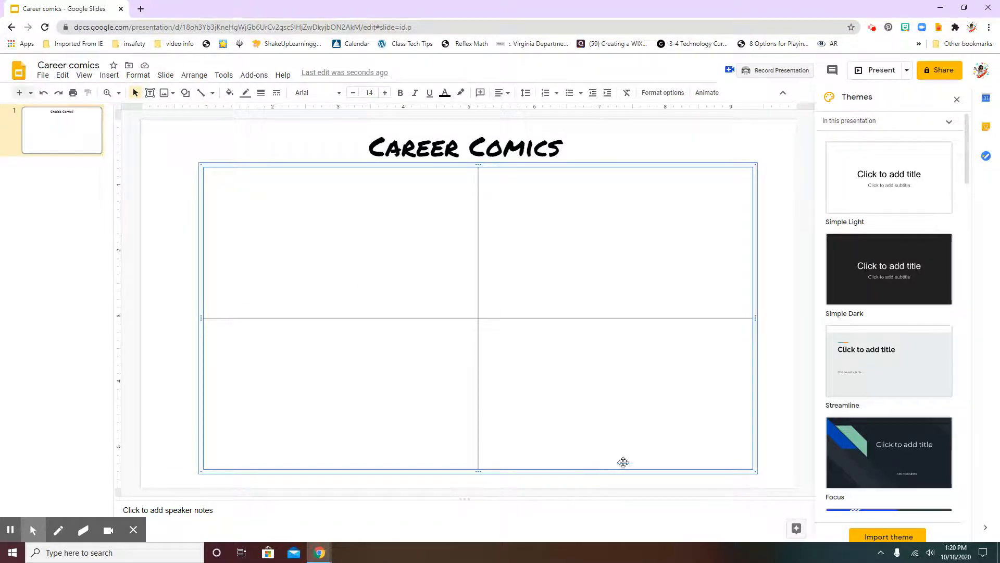
{"action": "left_click", "coordinate": [594, 143]}
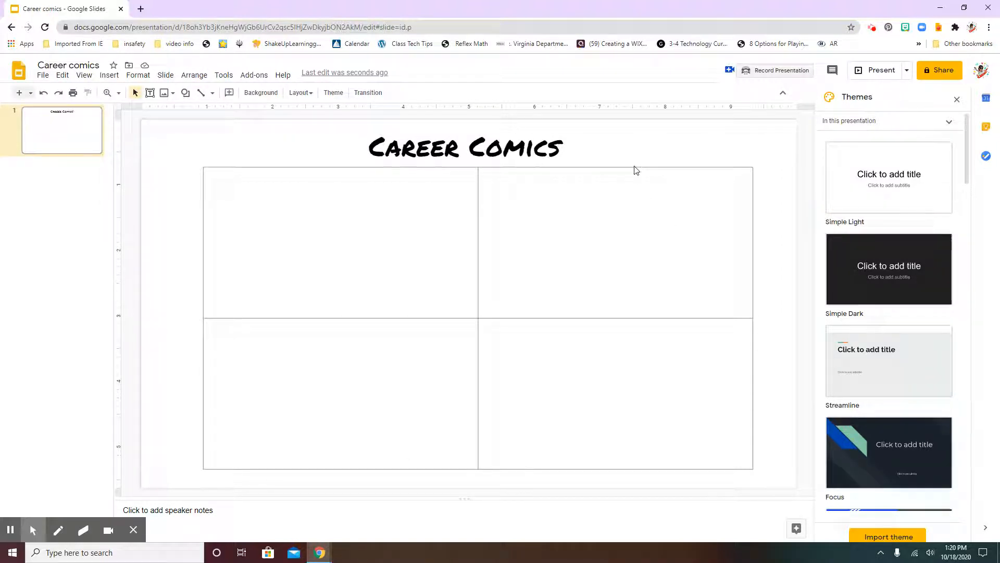
- Try an 8px border weight on only the table's upper-right cell
{"action": "left_click", "coordinate": [562, 225]}
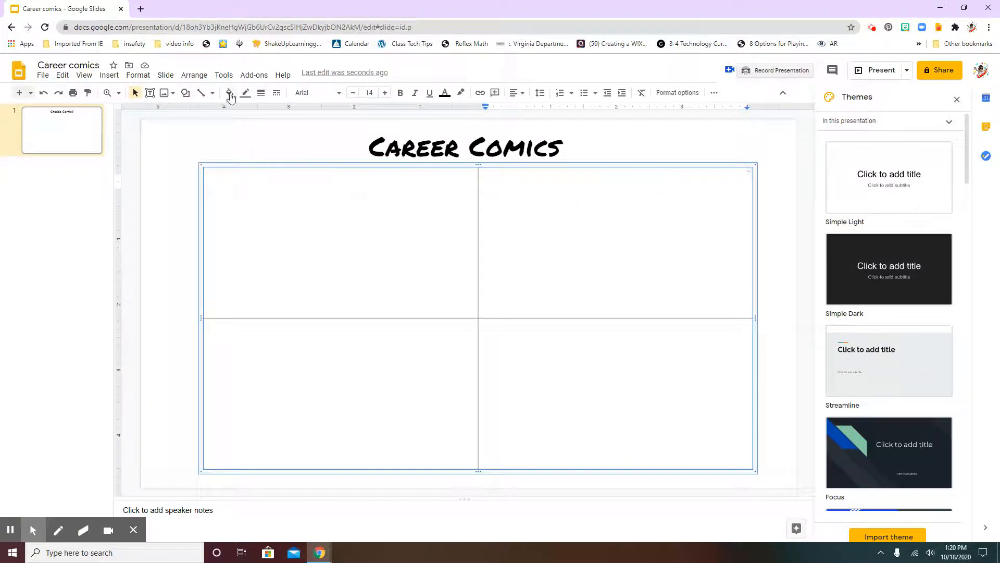
{"action": "left_click", "coordinate": [260, 94]}
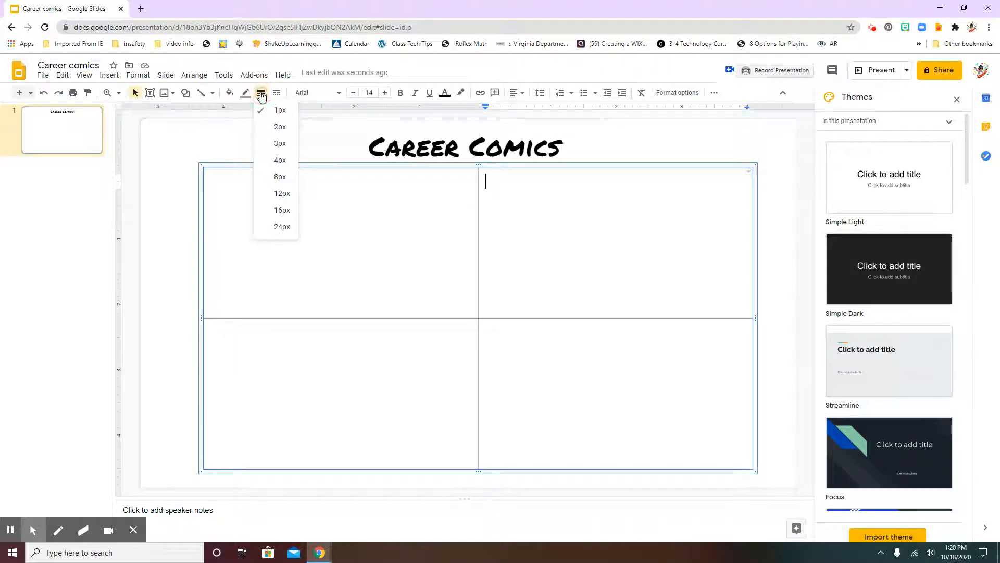
{"action": "left_click", "coordinate": [282, 177]}
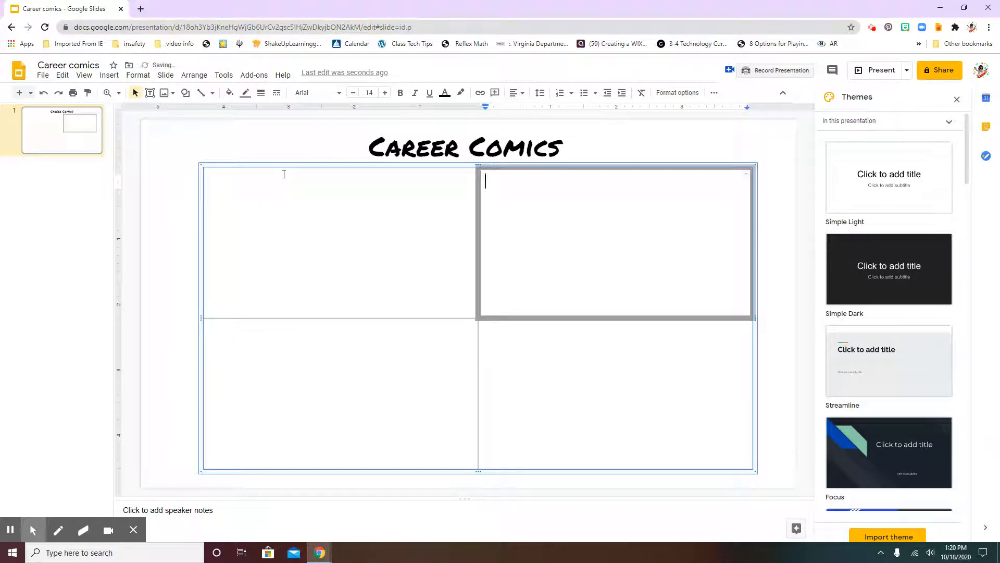
{"action": "left_click", "coordinate": [44, 93]}
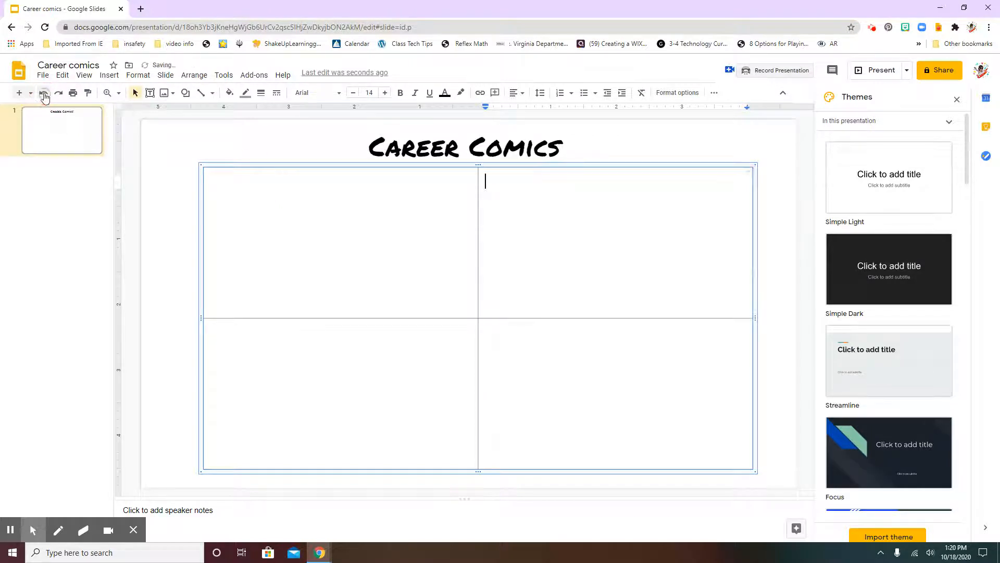
{"action": "left_click", "coordinate": [239, 166]}
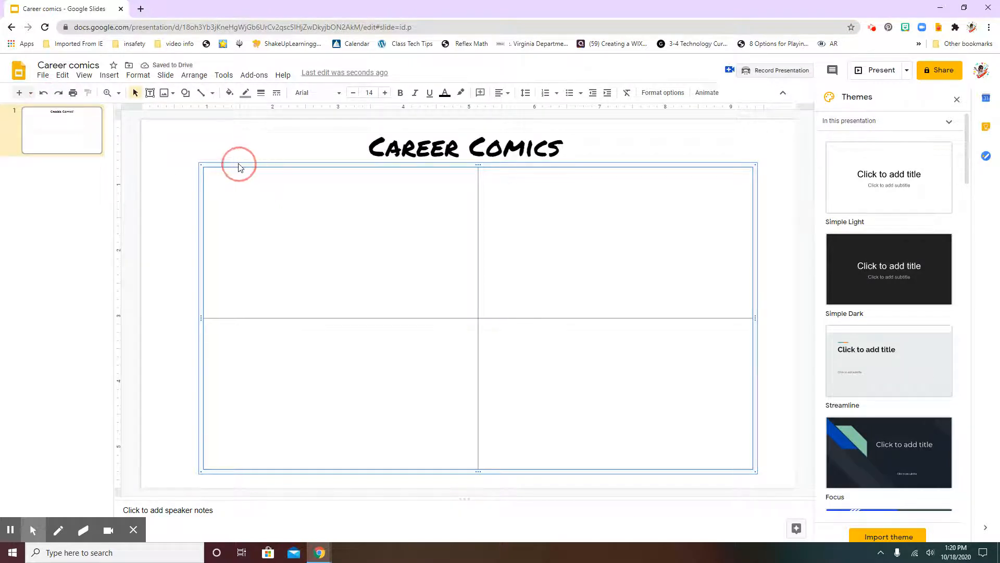
{"action": "left_click", "coordinate": [199, 312]}
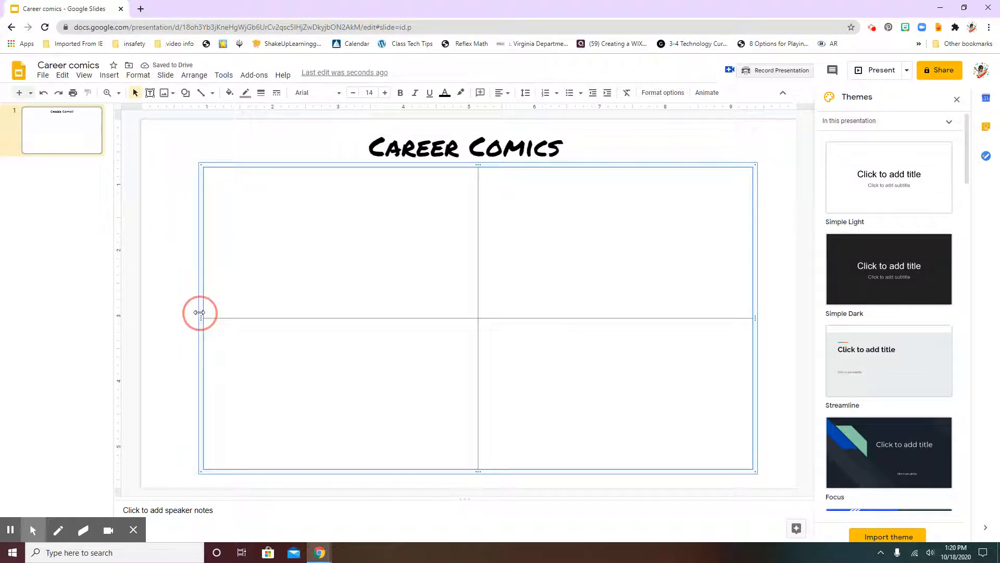
{"action": "left_click", "coordinate": [755, 470]}
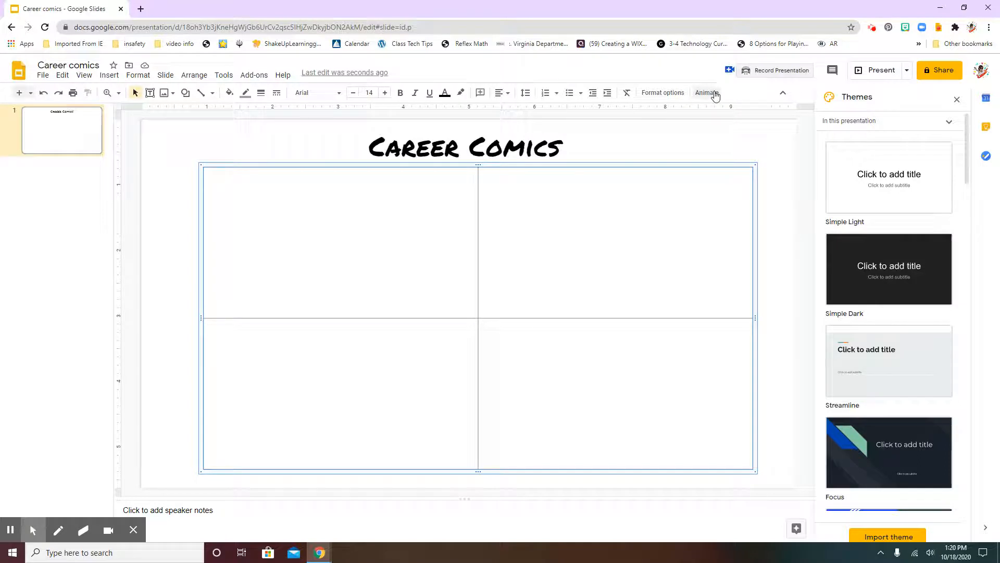
{"action": "left_click", "coordinate": [732, 137]}
- Format all borders of the whole table as black with an 8px weight
{"action": "left_click", "coordinate": [600, 166]}
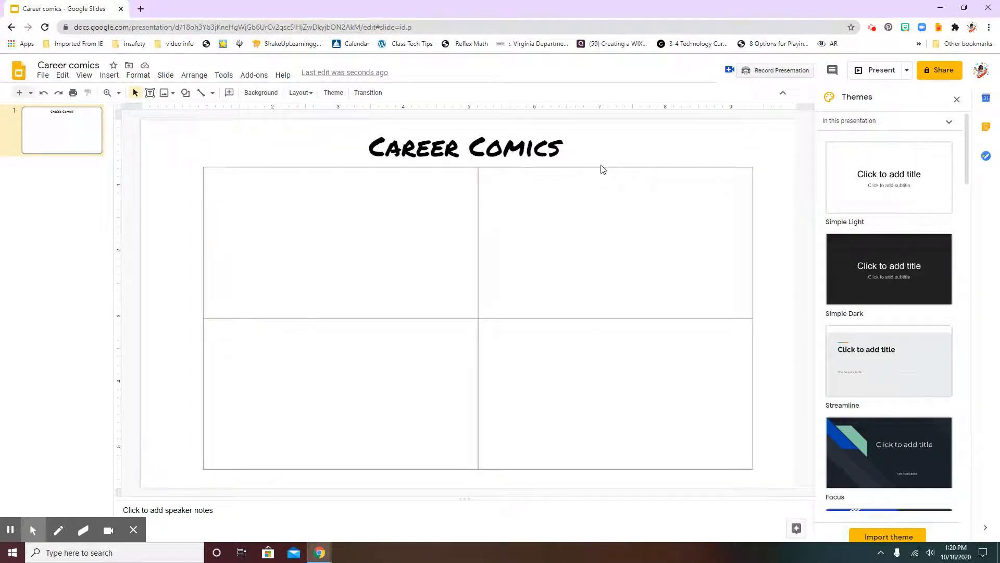
{"action": "left_click", "coordinate": [596, 166]}
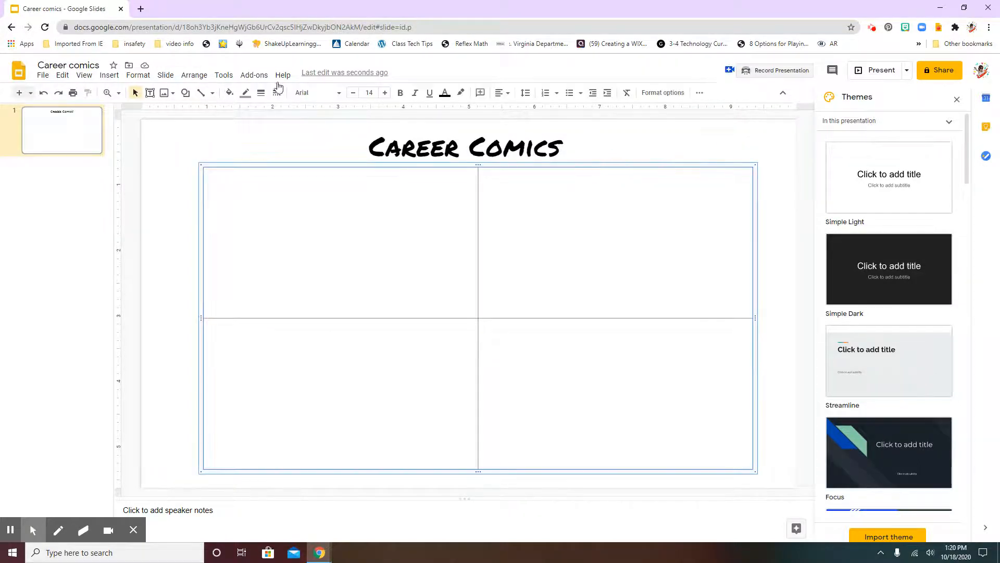
{"action": "left_click", "coordinate": [247, 96]}
{"action": "left_click", "coordinate": [251, 134]}
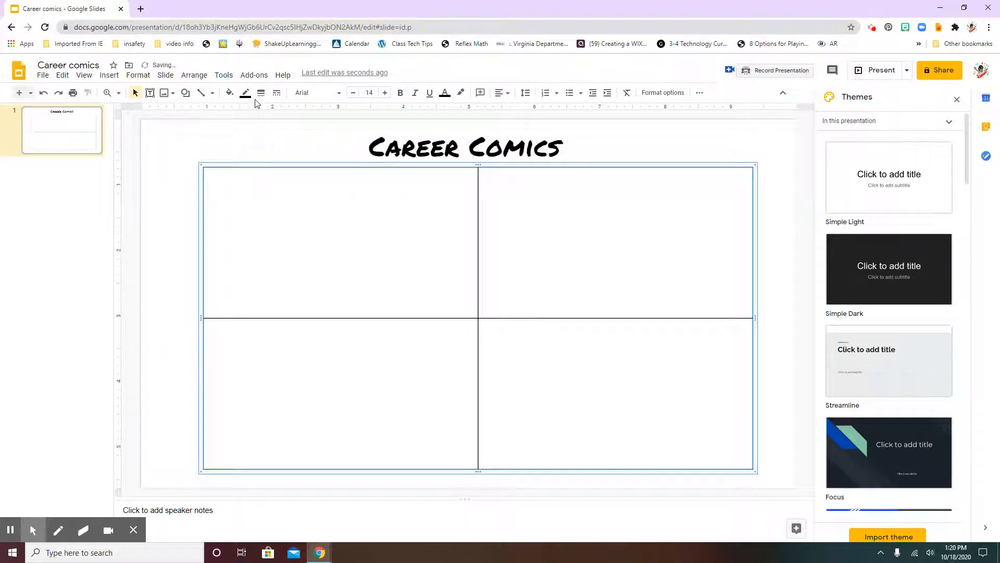
{"action": "left_click", "coordinate": [261, 93]}
{"action": "left_click", "coordinate": [281, 177]}
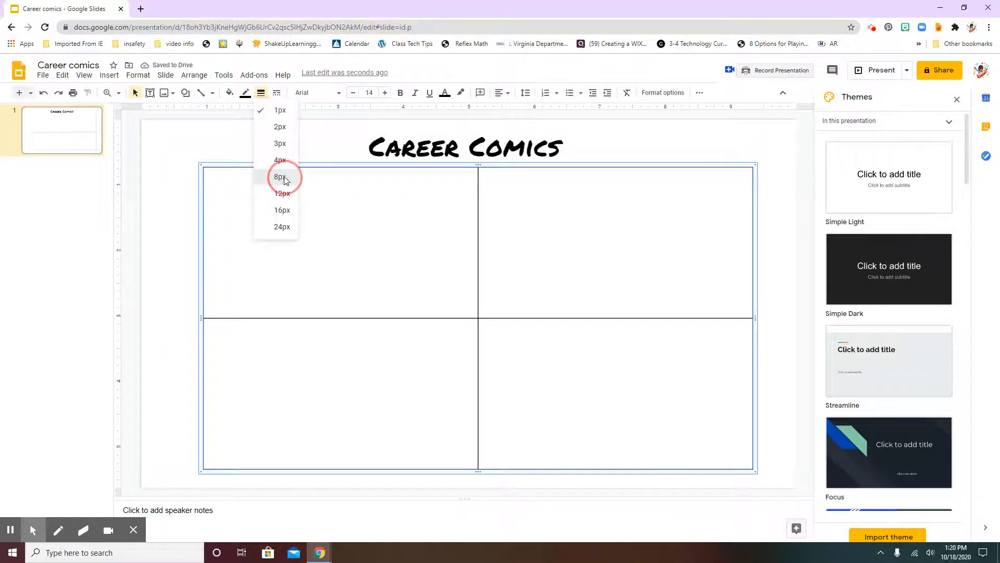
{"action": "left_click", "coordinate": [710, 139]}
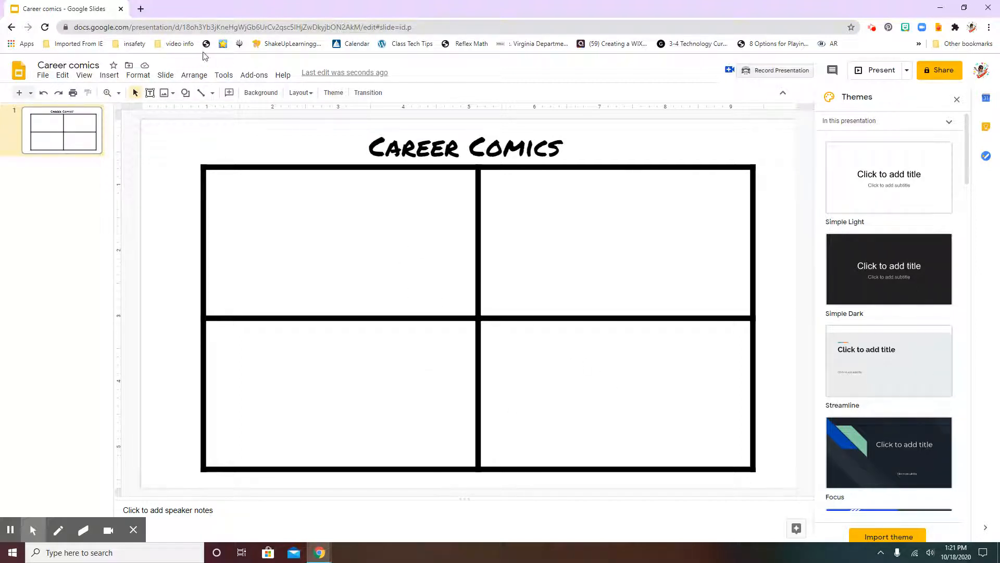
- Search the web for "autumn background" images to insert into the slide
{"action": "left_click", "coordinate": [113, 76]}
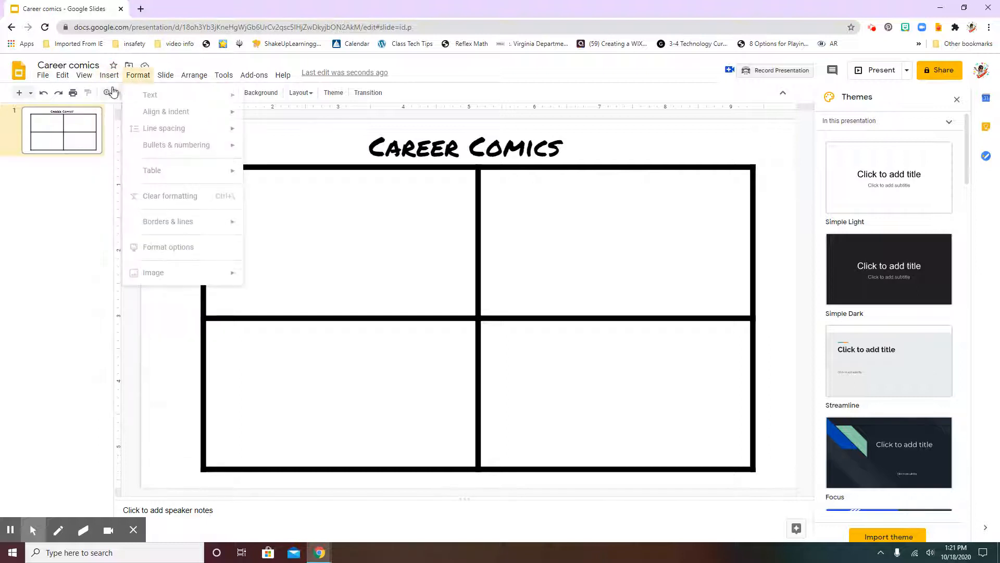
{"action": "mouse_move", "coordinate": [109, 79]}
{"action": "mouse_move", "coordinate": [115, 97]}
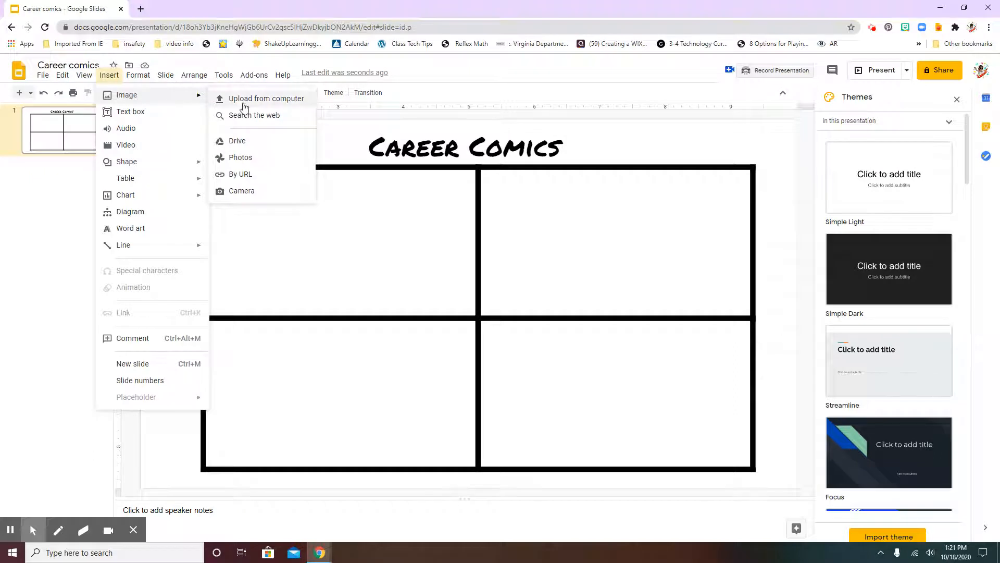
{"action": "left_click", "coordinate": [251, 117]}
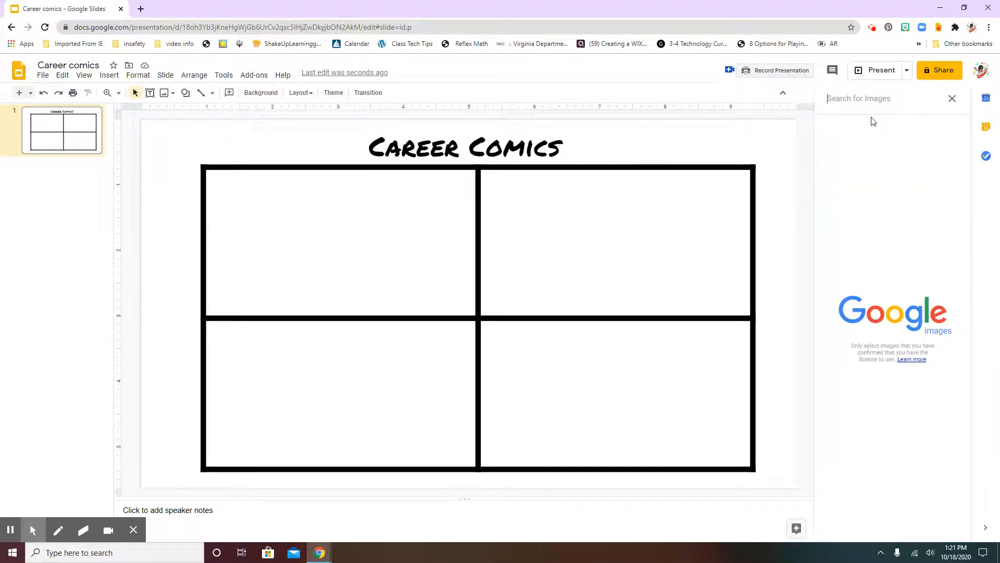
{"action": "type", "text": "autumn backgrou"}
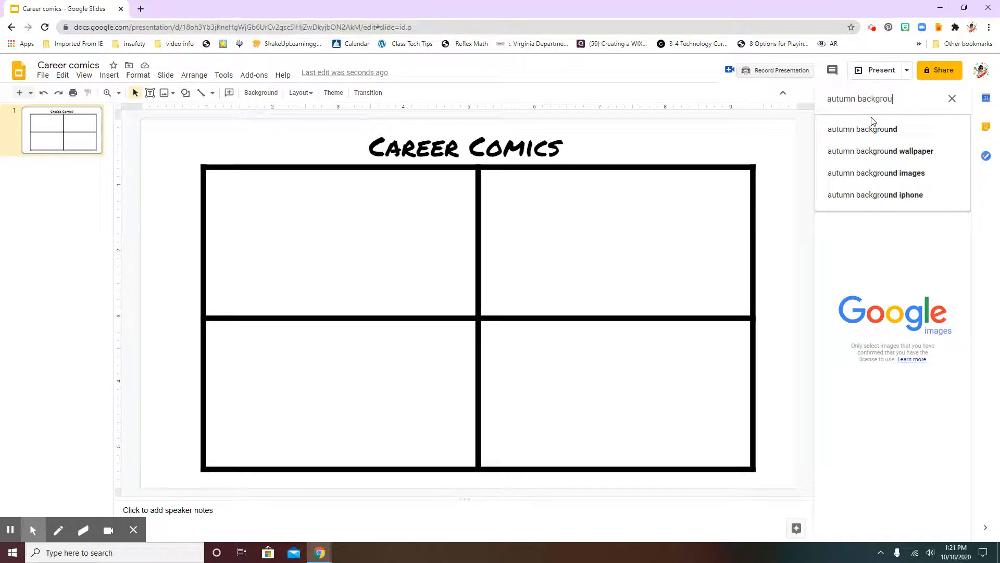
{"action": "type", "text": "nd"}
{"action": "left_click", "coordinate": [845, 134]}
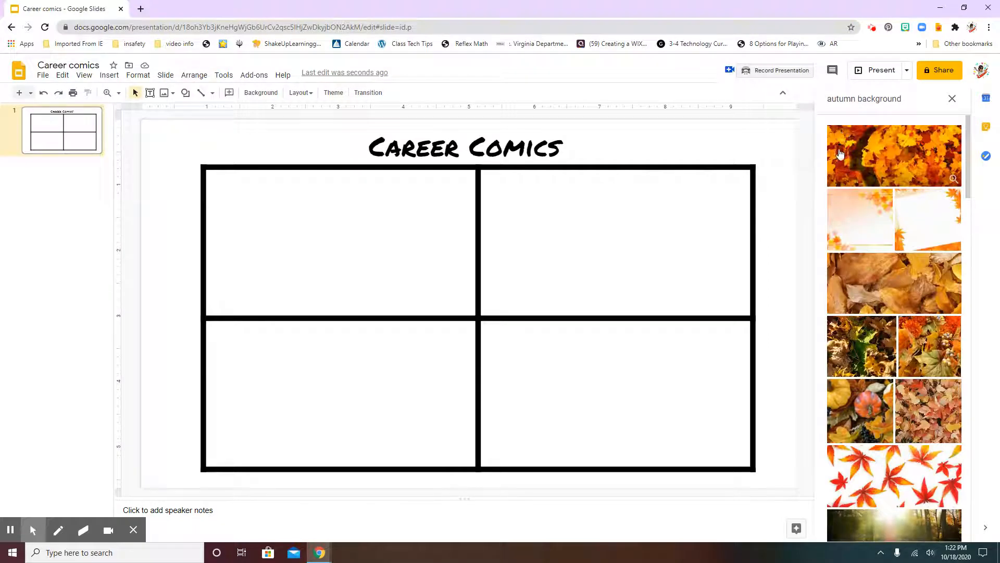
- Find the photo of a large green tree above leaf-covered ground in the results and insert it on the slide
{"action": "scroll", "coordinate": [899, 239], "scroll_direction": "down", "scroll_amount": 4}
{"action": "scroll", "coordinate": [899, 239], "scroll_direction": "down", "scroll_amount": 10}
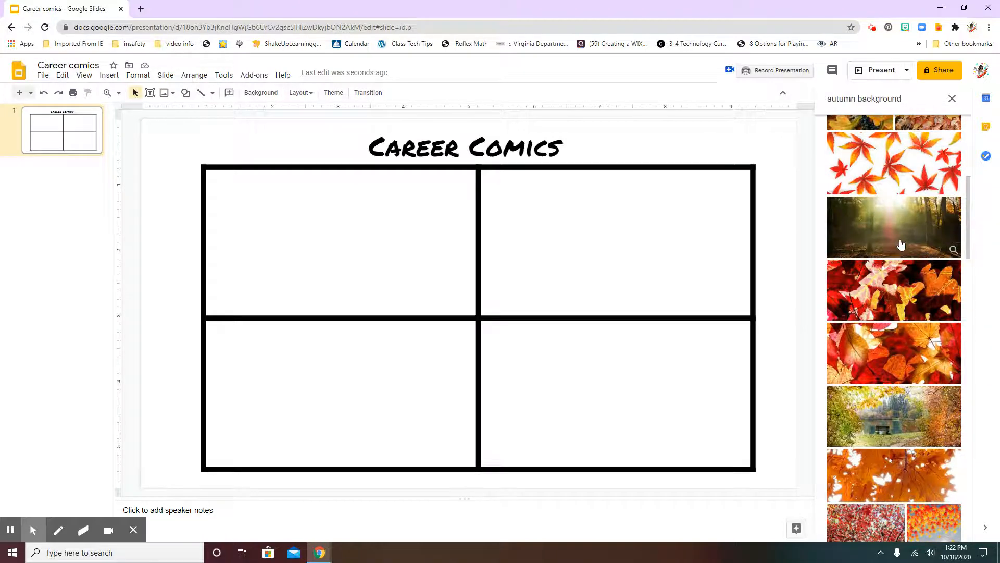
{"action": "scroll", "coordinate": [907, 247], "scroll_direction": "down", "scroll_amount": 10}
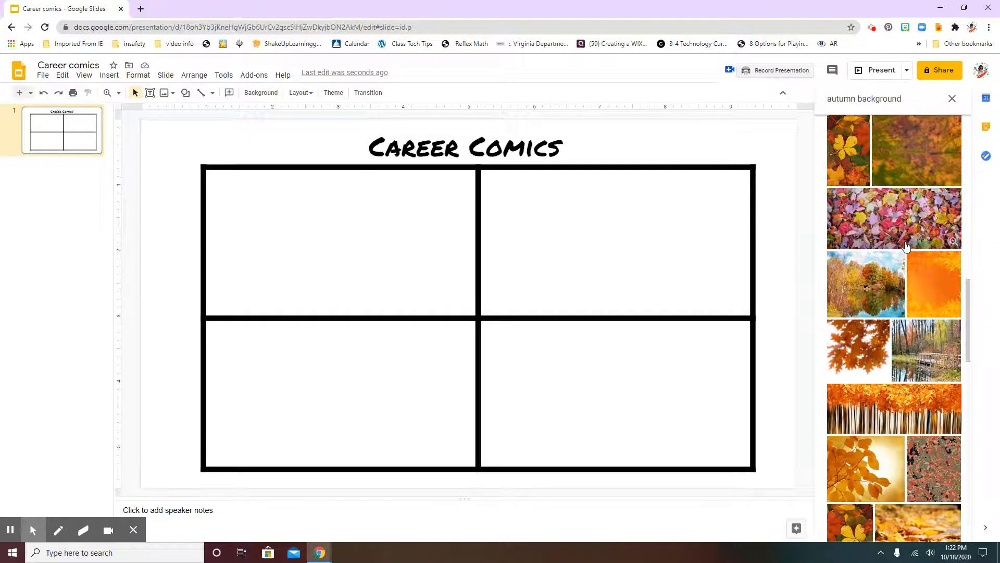
{"action": "scroll", "coordinate": [909, 249], "scroll_direction": "down", "scroll_amount": 10}
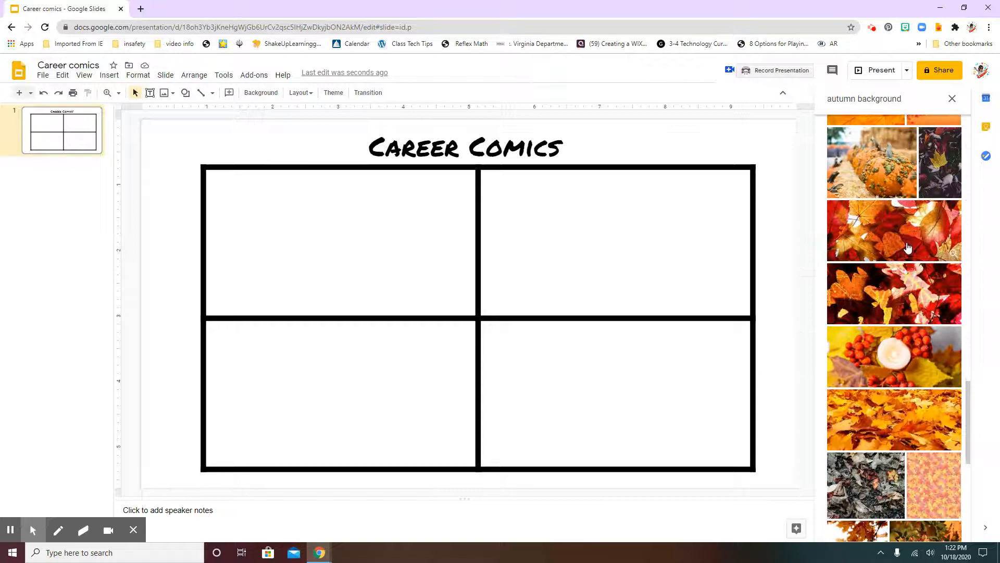
{"action": "scroll", "coordinate": [912, 251], "scroll_direction": "down", "scroll_amount": 2}
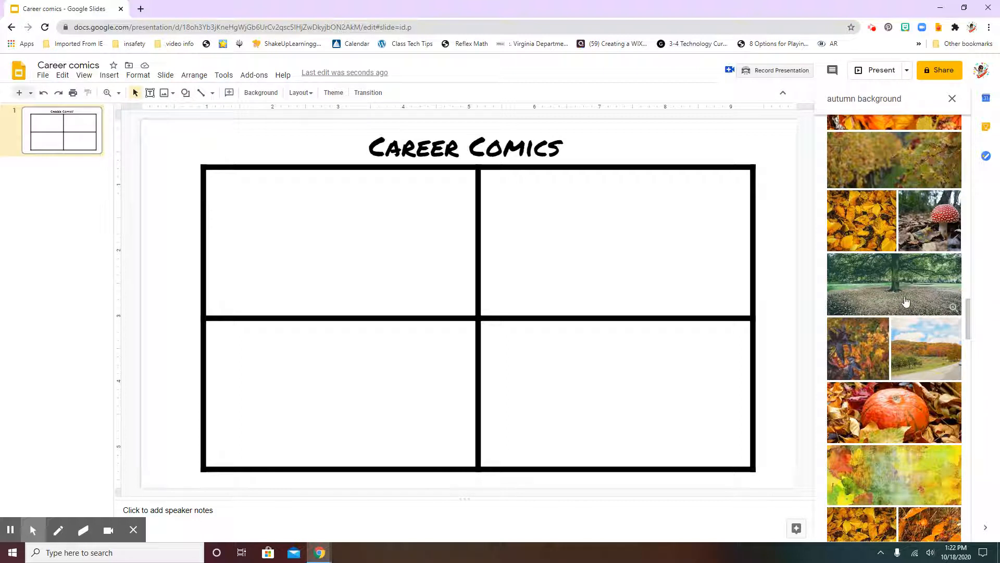
{"action": "left_click", "coordinate": [893, 284]}
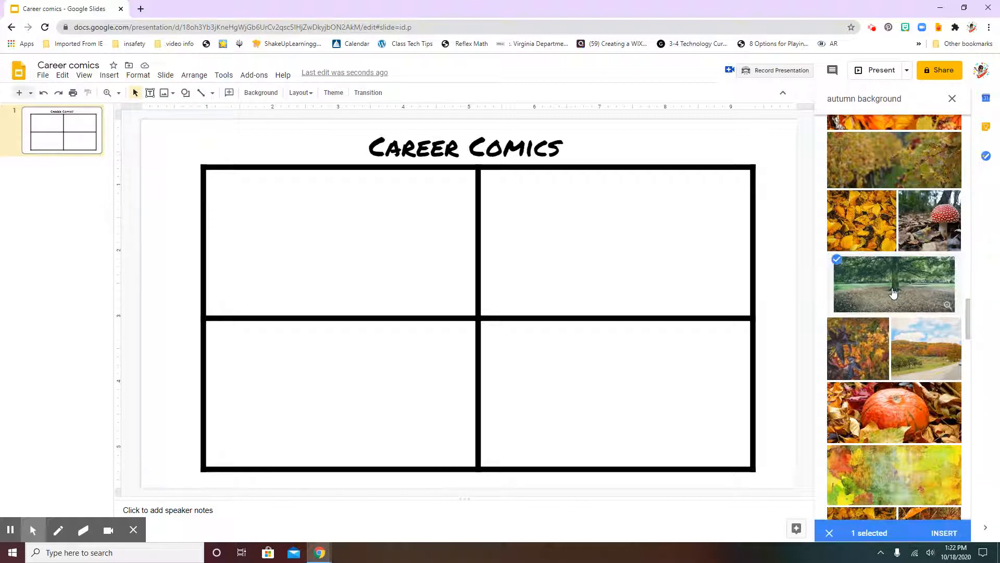
{"action": "left_click", "coordinate": [935, 536]}
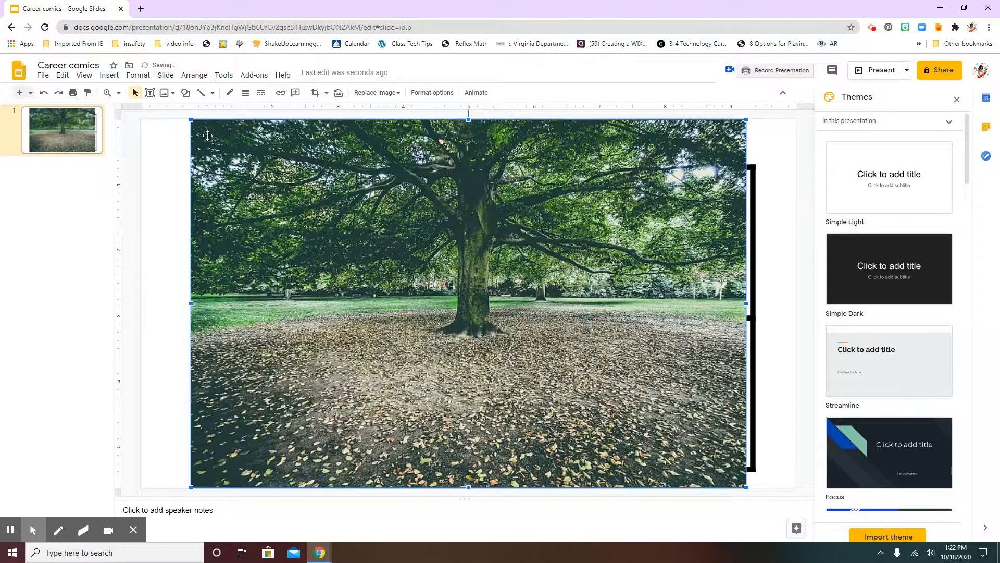
- Shrink the tree photo, move it into the table's upper-left panel and stretch it towards the panel's borders
{"action": "left_click_drag", "start_coordinate": [190, 120], "coordinate": [499, 323]}
{"action": "left_click_drag", "start_coordinate": [605, 381], "coordinate": [351, 233]}
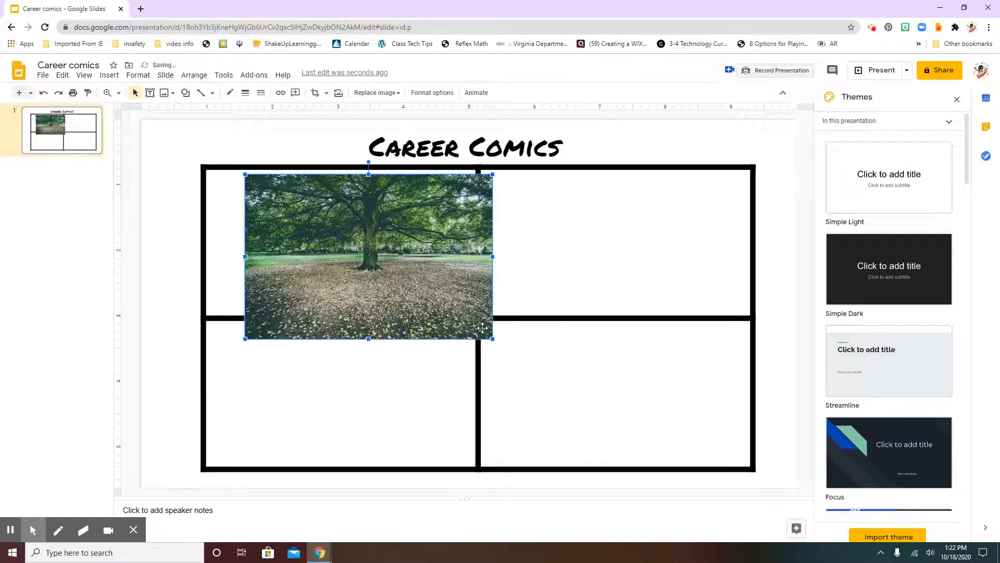
{"action": "left_click_drag", "start_coordinate": [462, 310], "coordinate": [439, 304]}
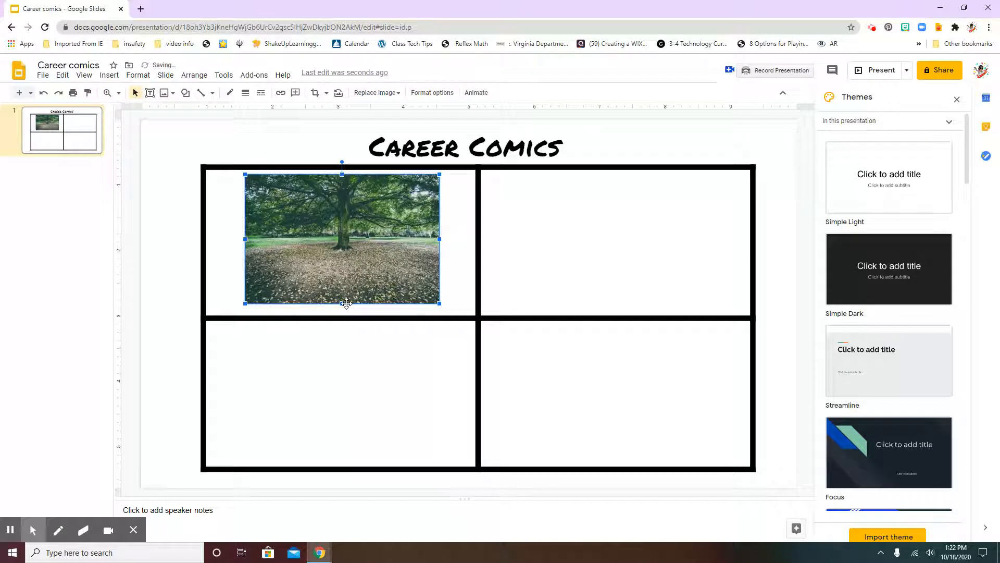
{"action": "left_click_drag", "start_coordinate": [342, 306], "coordinate": [341, 314]}
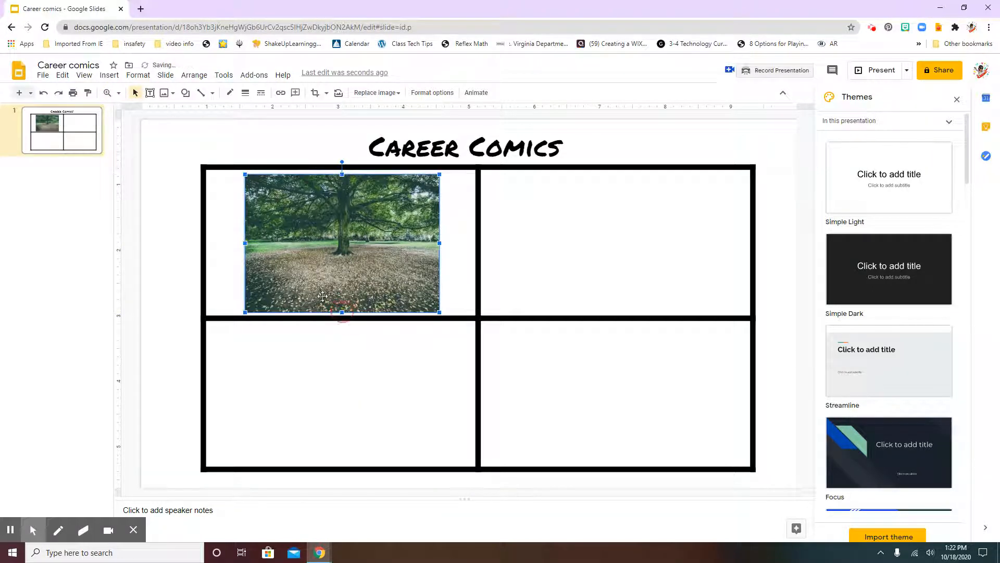
{"action": "left_click_drag", "start_coordinate": [246, 245], "coordinate": [210, 245]}
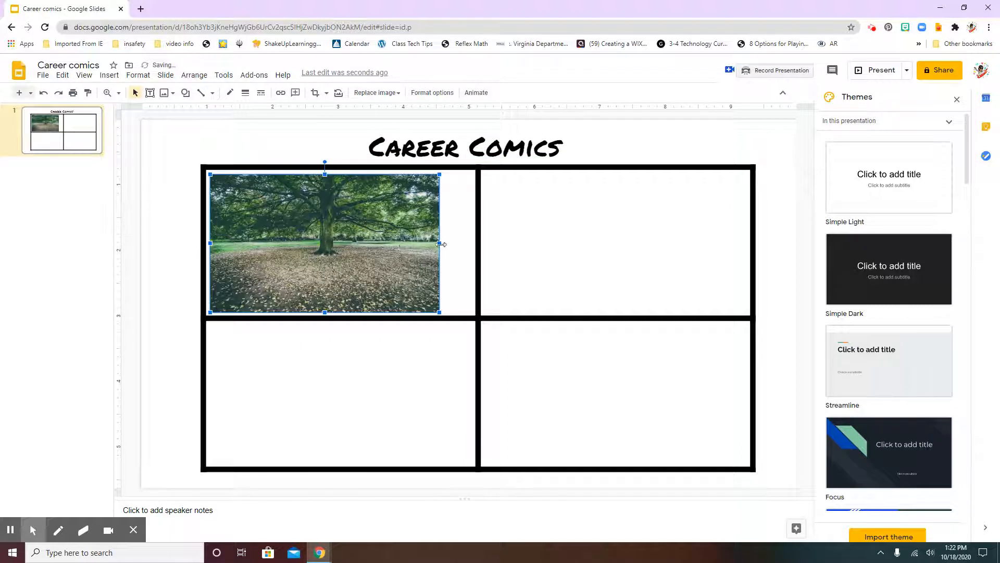